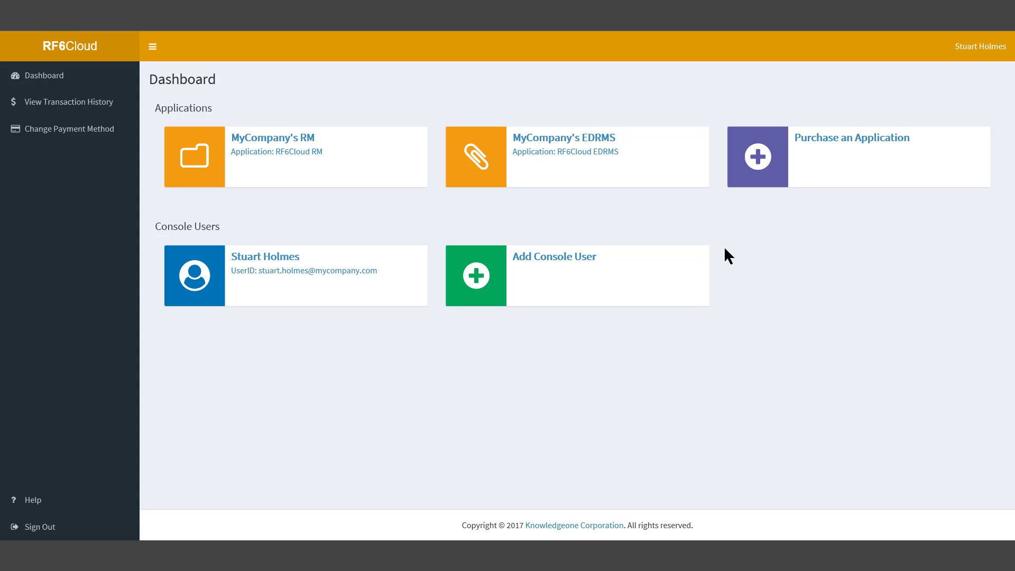
# Step: Add a report schedule in MyCompany's EDRMS application and name it File for Destruction - Next 90 Days
pyautogui.click(597, 147)
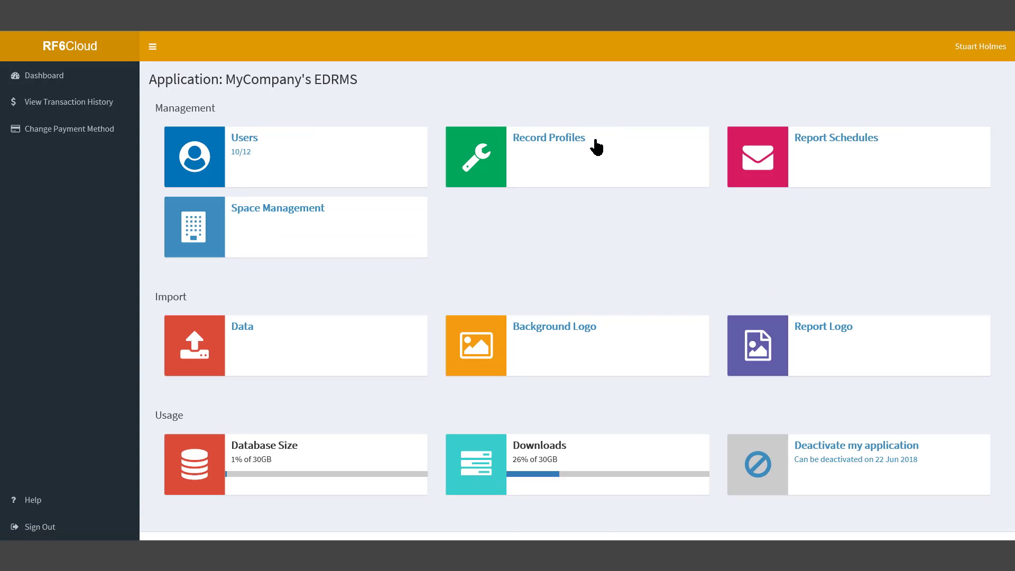
pyautogui.click(871, 150)
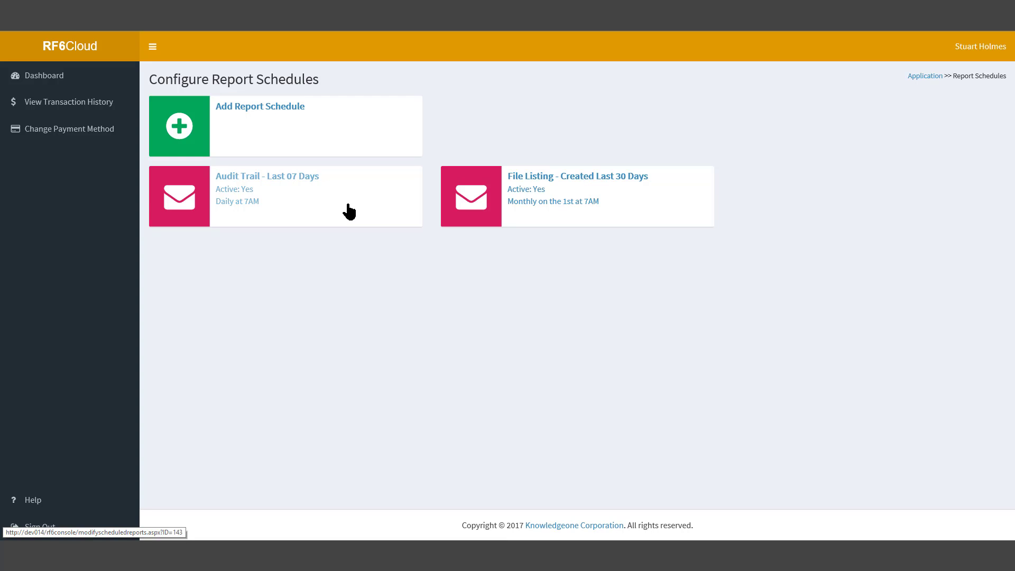
pyautogui.click(353, 136)
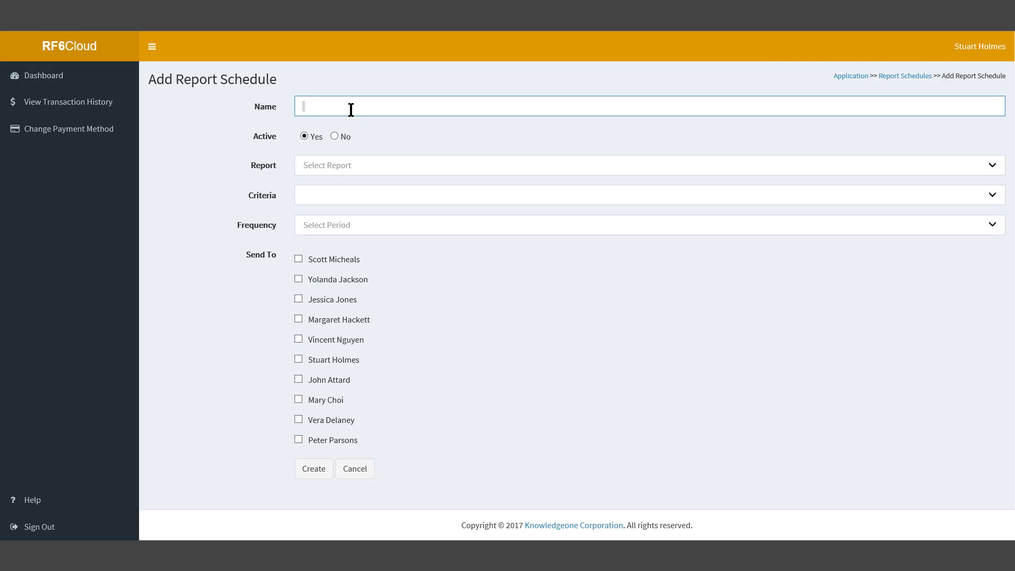
pyautogui.write('File for Destruction - Next 90 Days')
# Step: Choose the Files for Destruction report with the criteria Files For Destruction - Next 90 Days
pyautogui.click(391, 172)
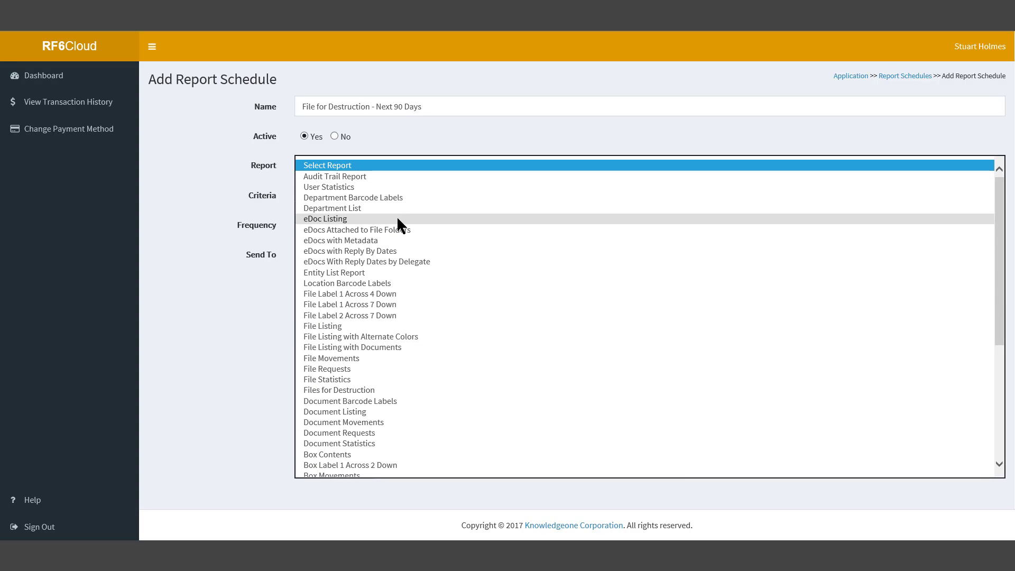
pyautogui.click(410, 391)
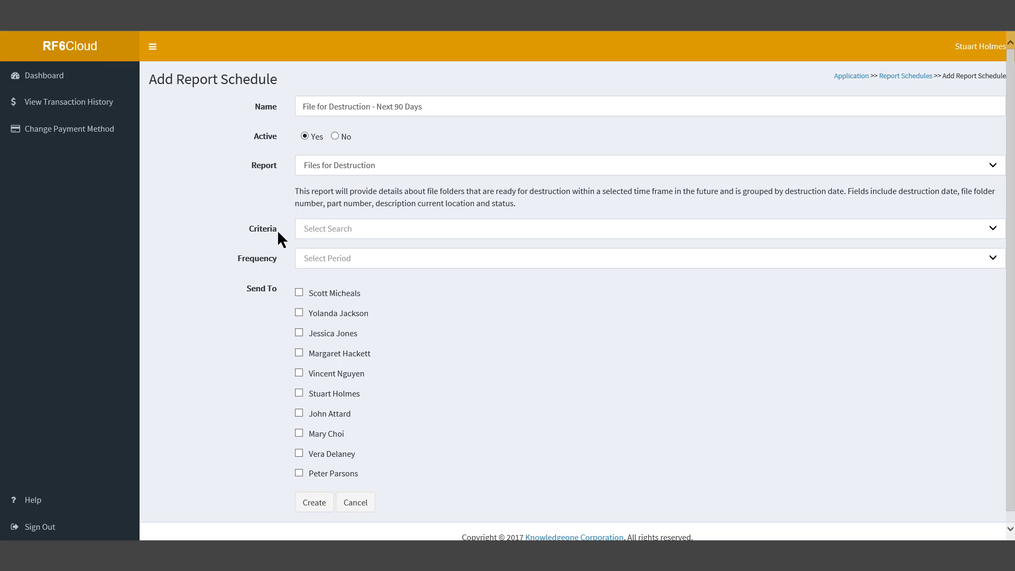
pyautogui.click(391, 233)
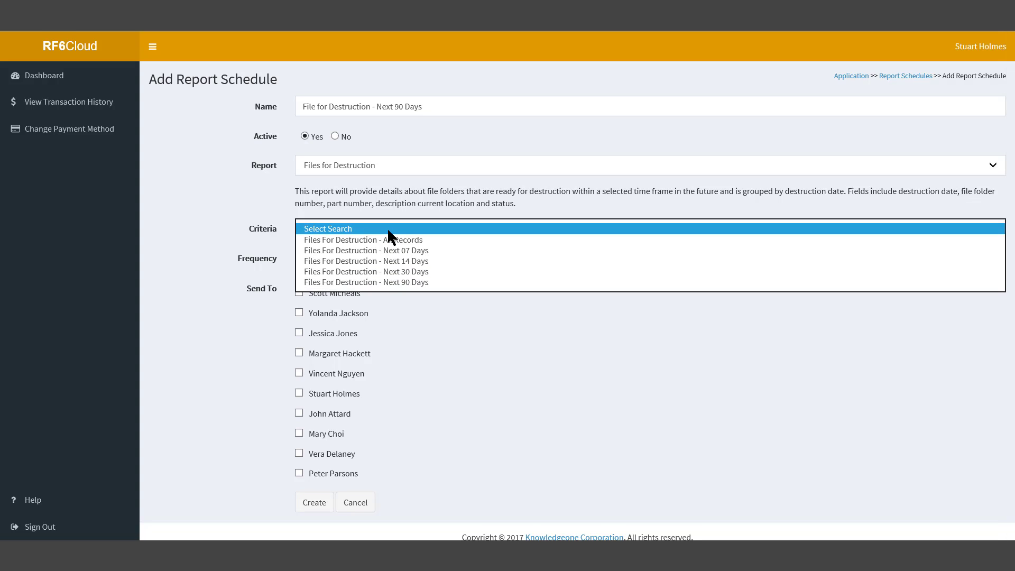
pyautogui.click(466, 282)
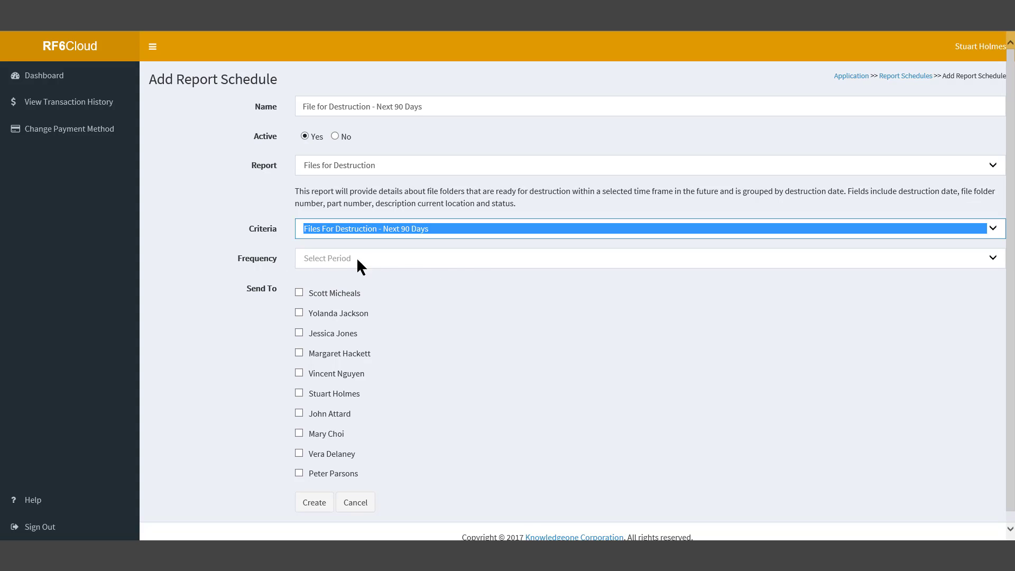
# Step: Set the schedule's frequency to Working Day at 7:00 AM
pyautogui.click(473, 261)
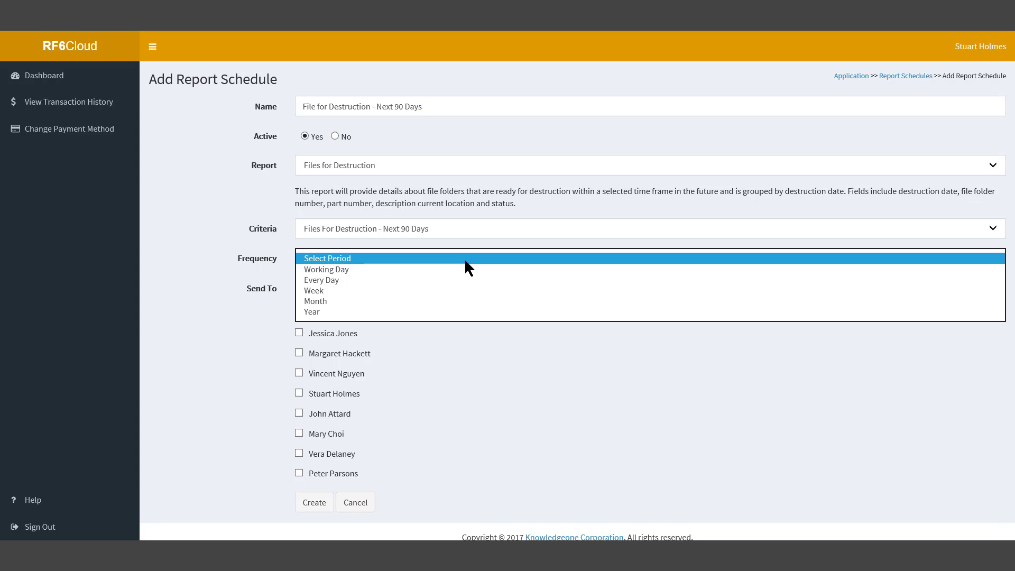
pyautogui.click(357, 269)
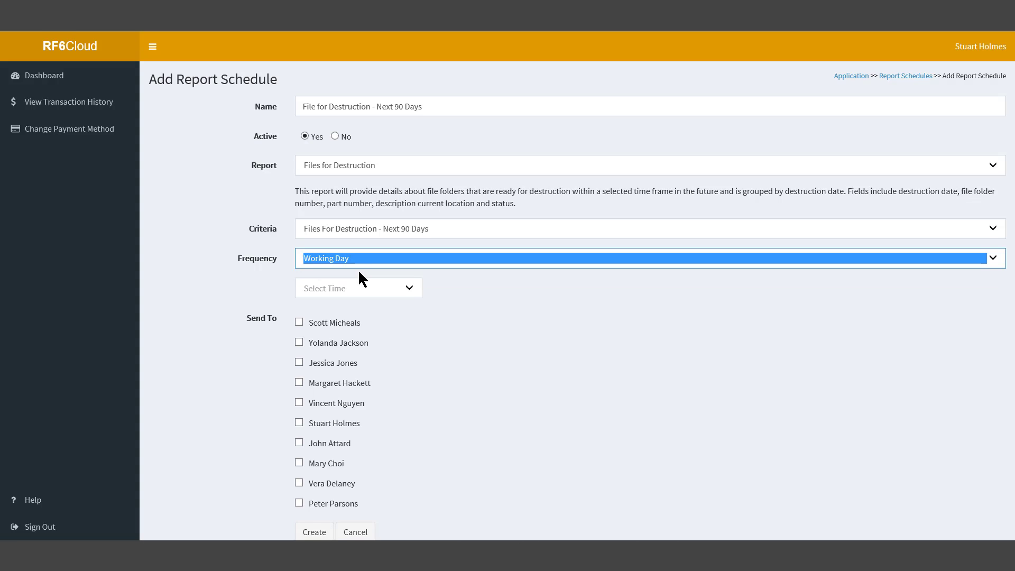
pyautogui.click(368, 259)
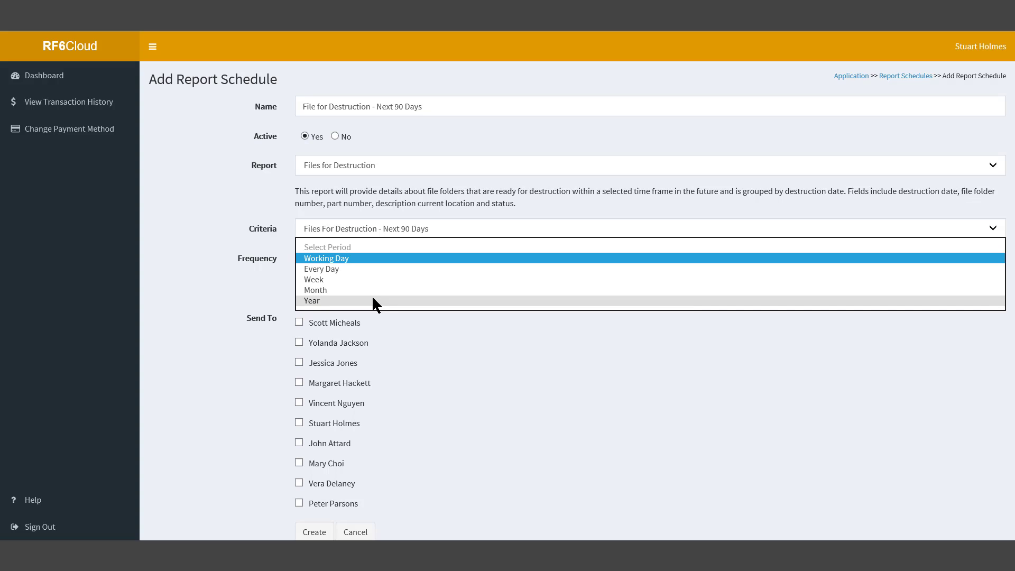
pyautogui.click(633, 371)
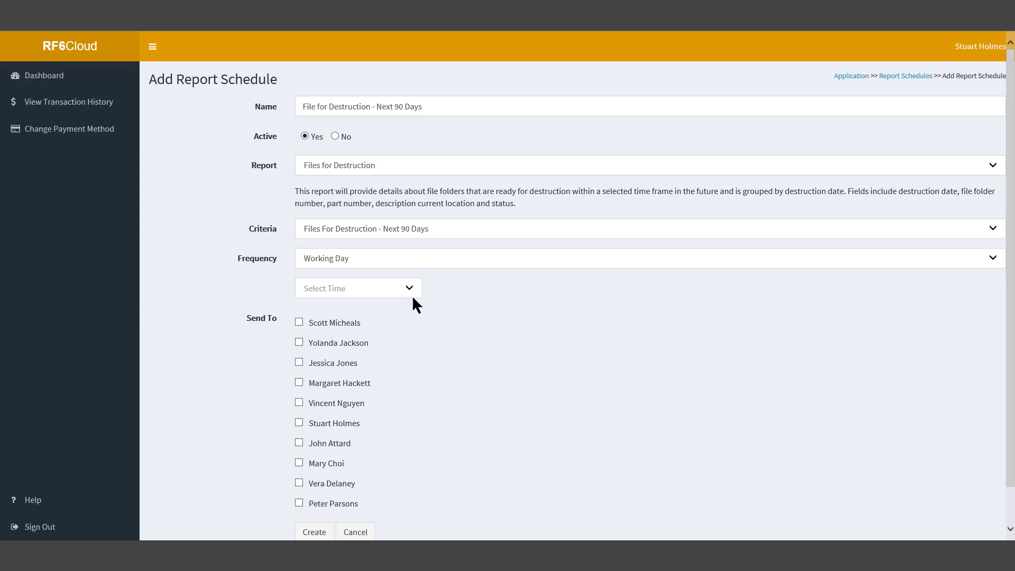
pyautogui.click(386, 289)
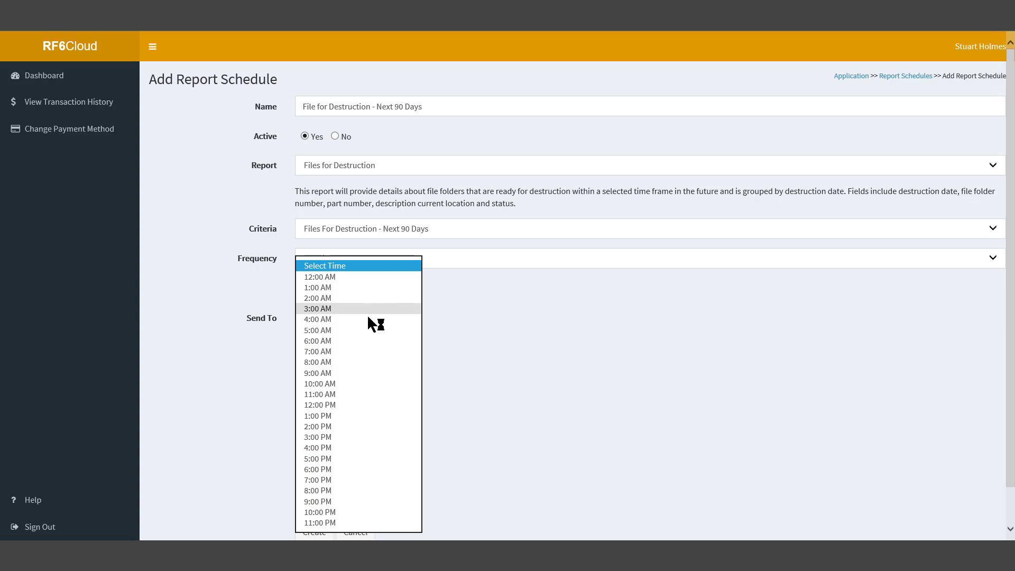
pyautogui.click(323, 351)
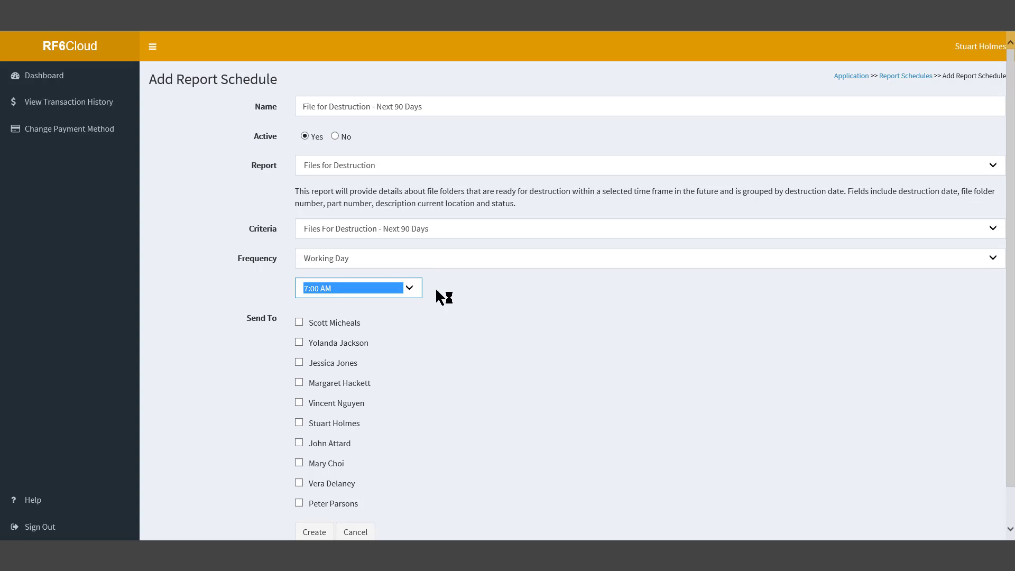
# Step: Try the Every Day frequency, followed by a Week frequency on Monday
pyautogui.click(371, 258)
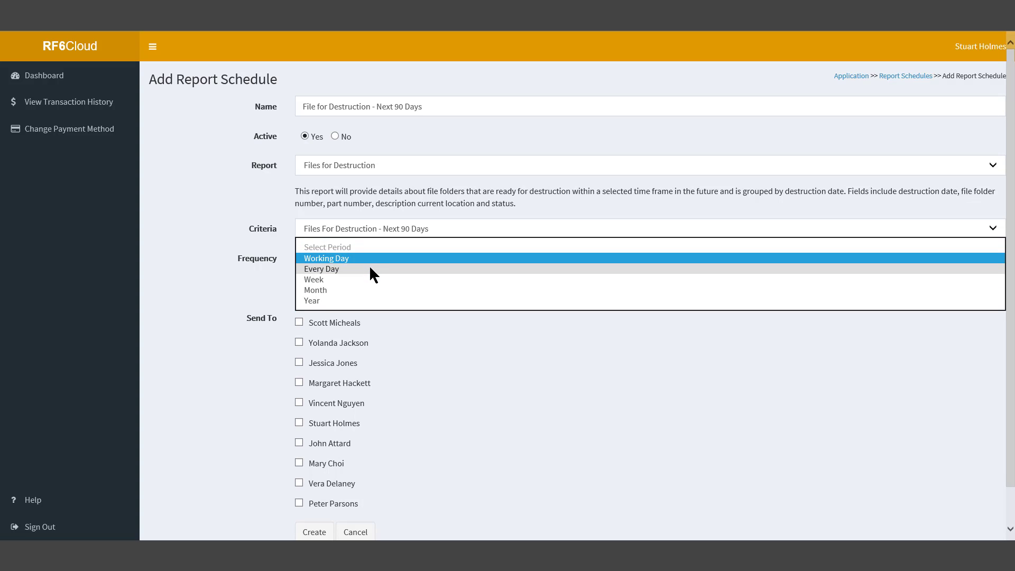
pyautogui.click(370, 268)
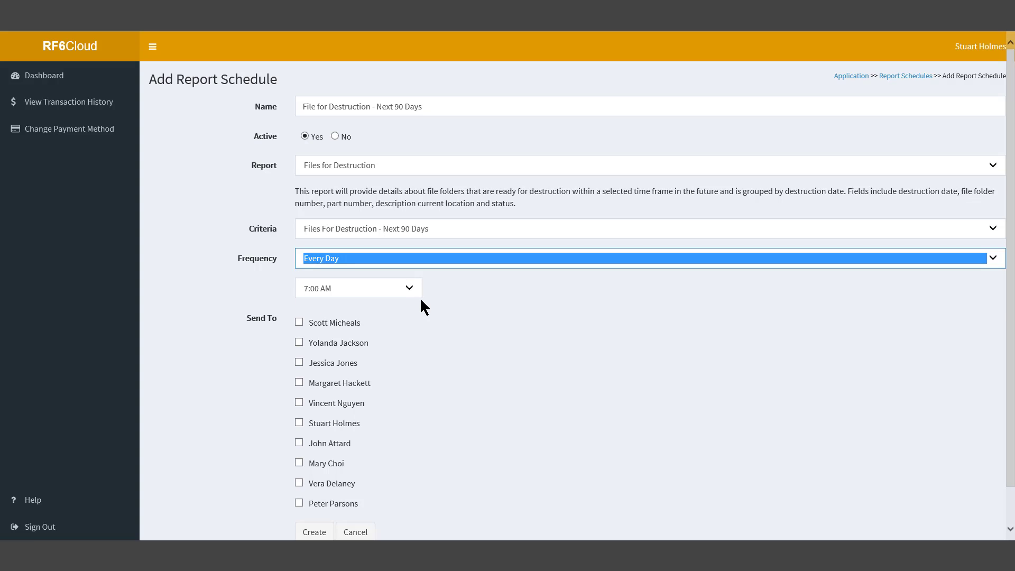
pyautogui.click(439, 263)
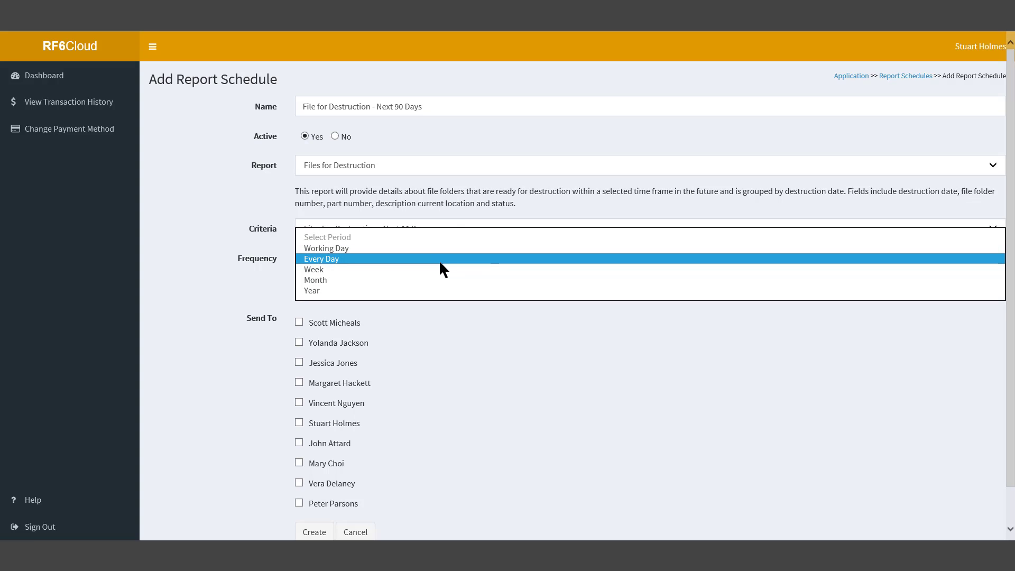
pyautogui.click(439, 270)
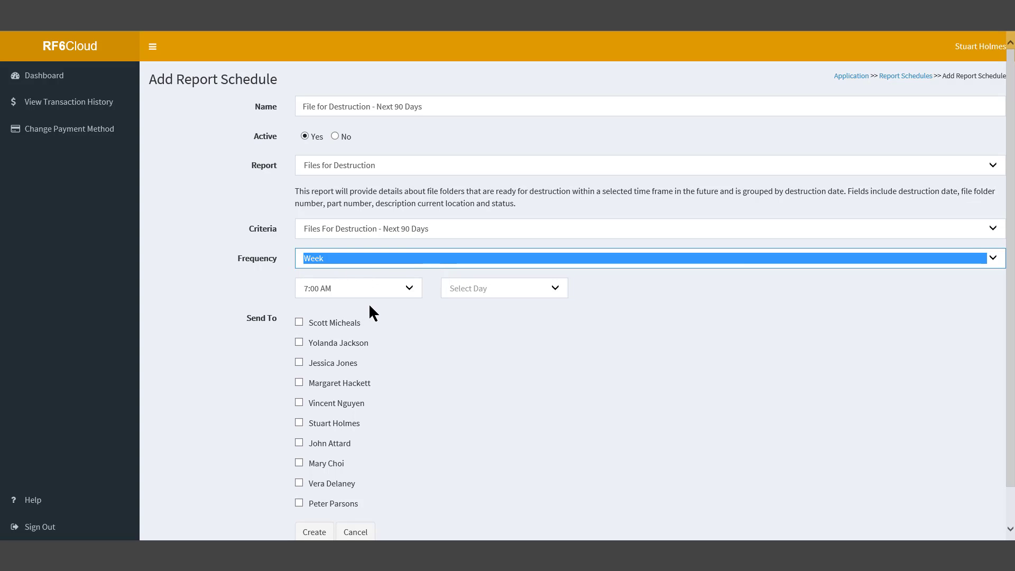
pyautogui.click(555, 288)
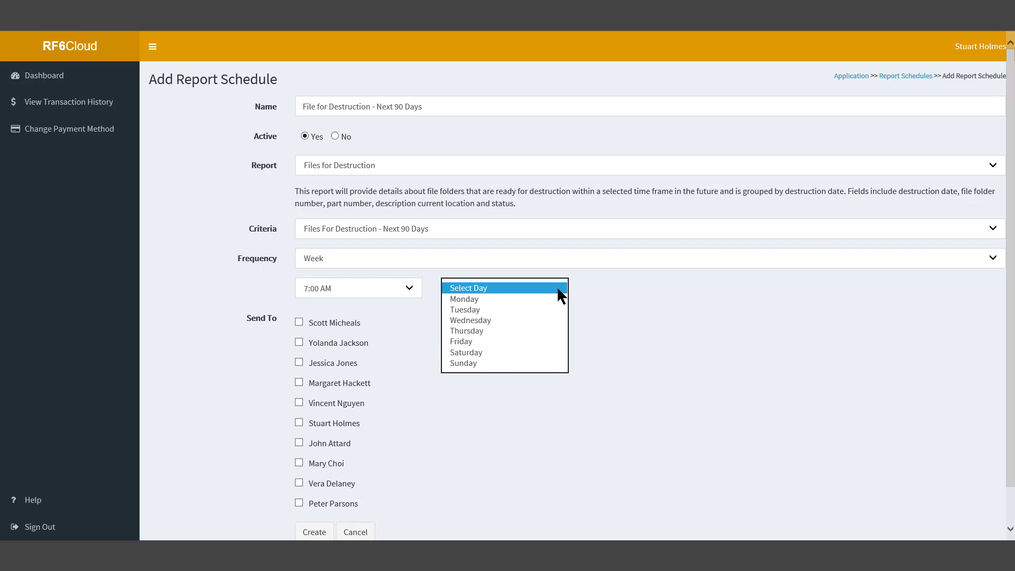
pyautogui.click(553, 295)
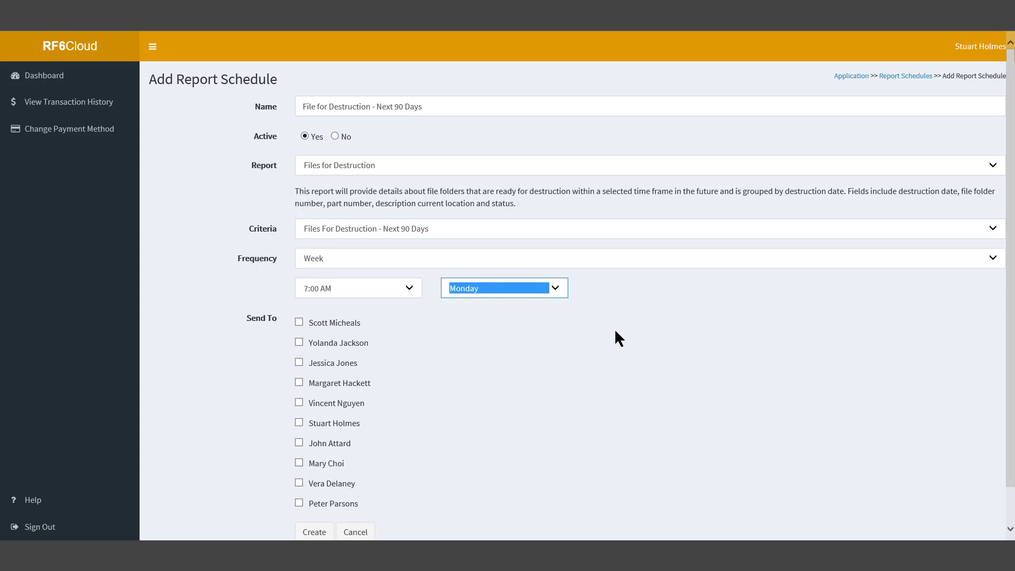
# Step: Set the schedule's frequency to Month on the 1st
pyautogui.click(448, 258)
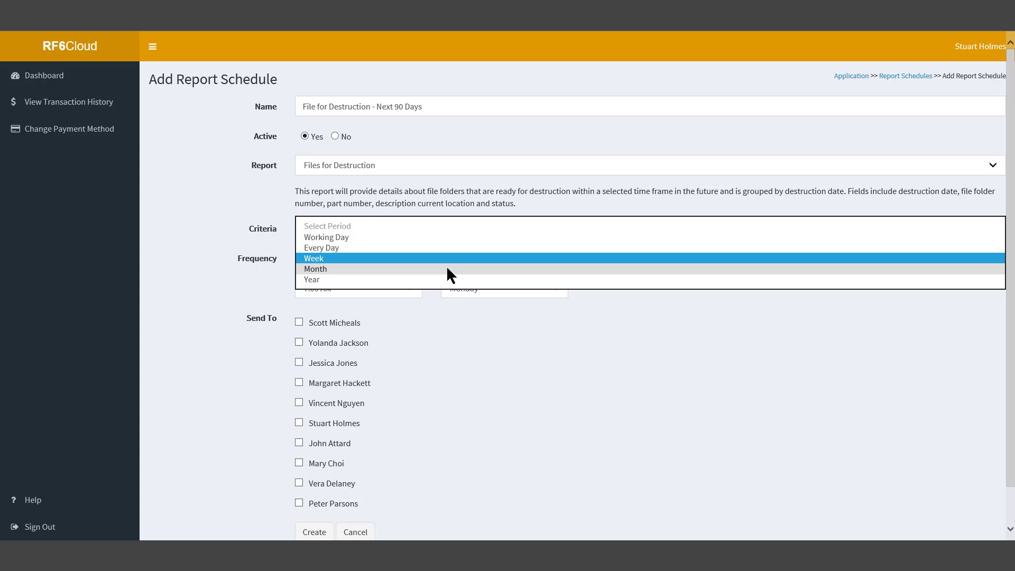
pyautogui.click(448, 270)
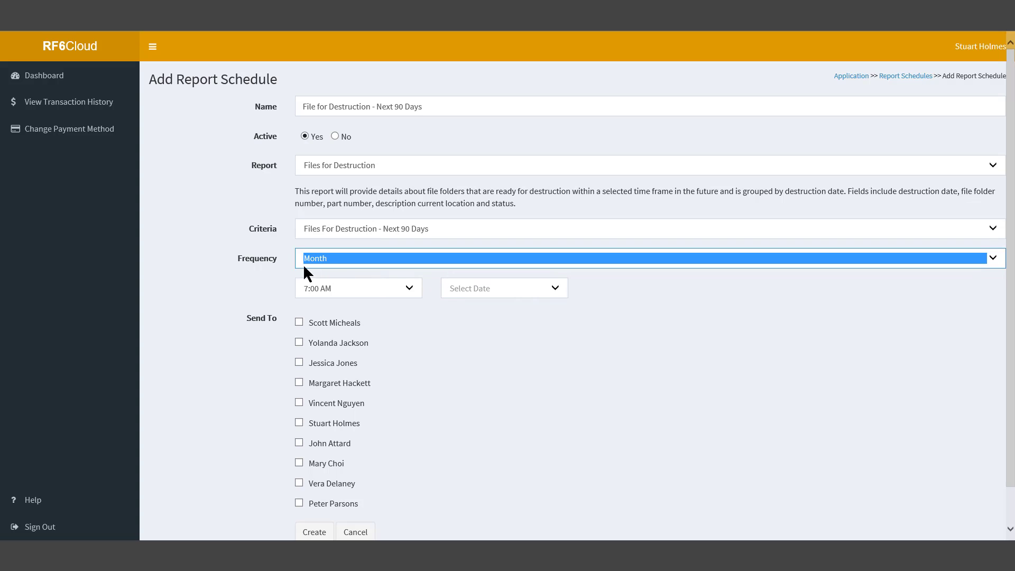
pyautogui.click(523, 288)
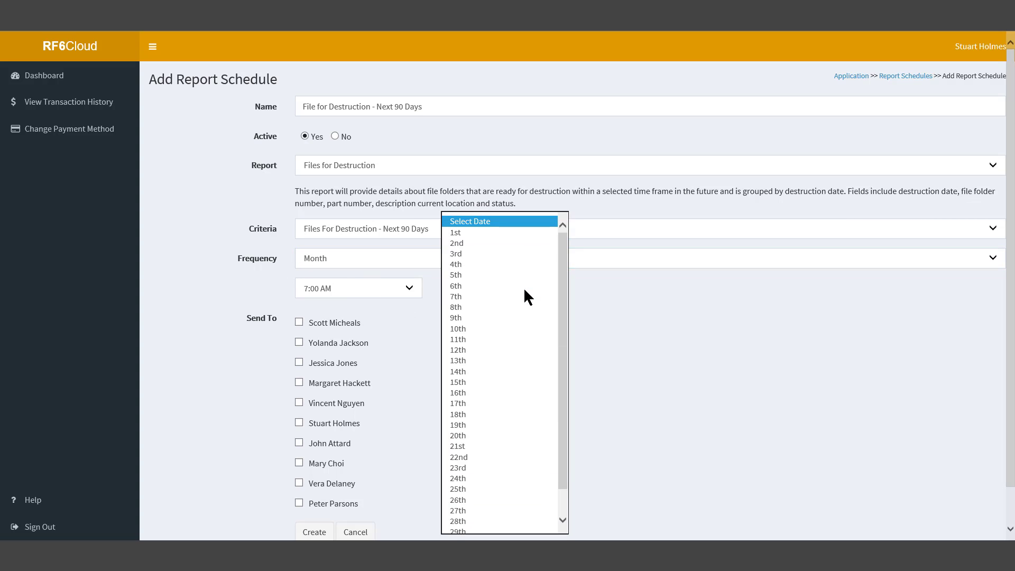
pyautogui.click(487, 232)
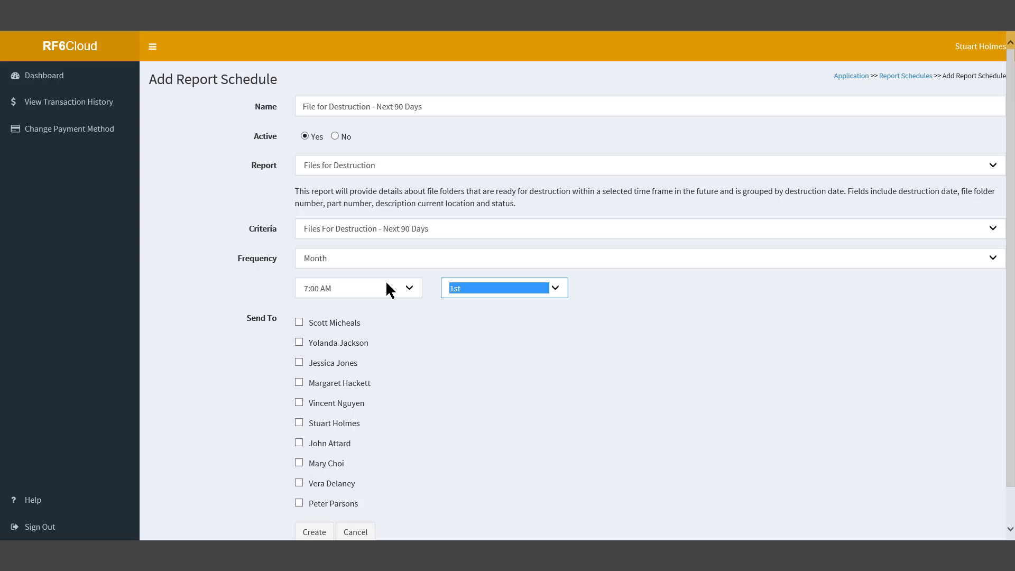
# Step: Change the schedule's frequency to Year with January as the month
pyautogui.click(323, 254)
pyautogui.click(325, 267)
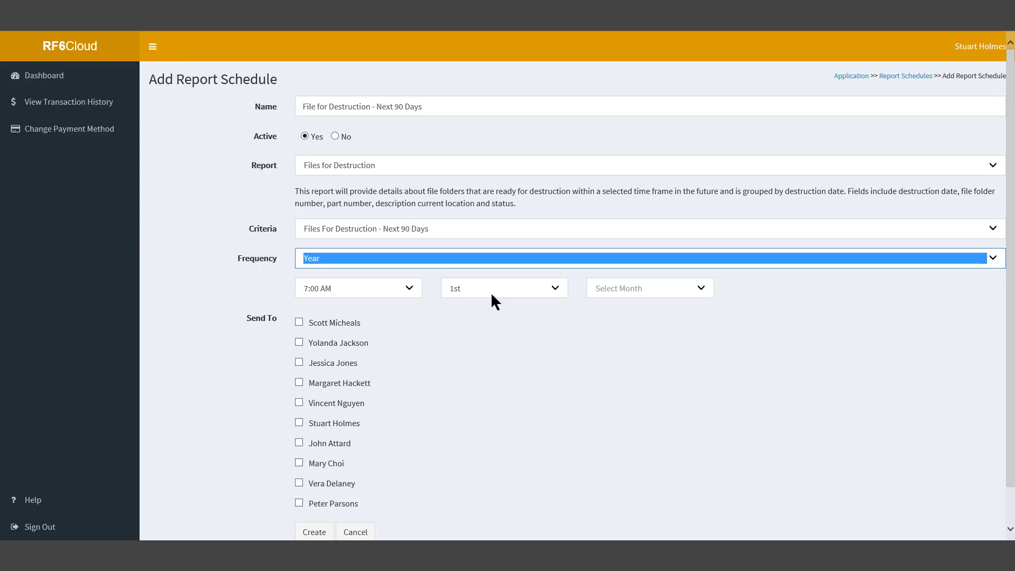
pyautogui.click(630, 287)
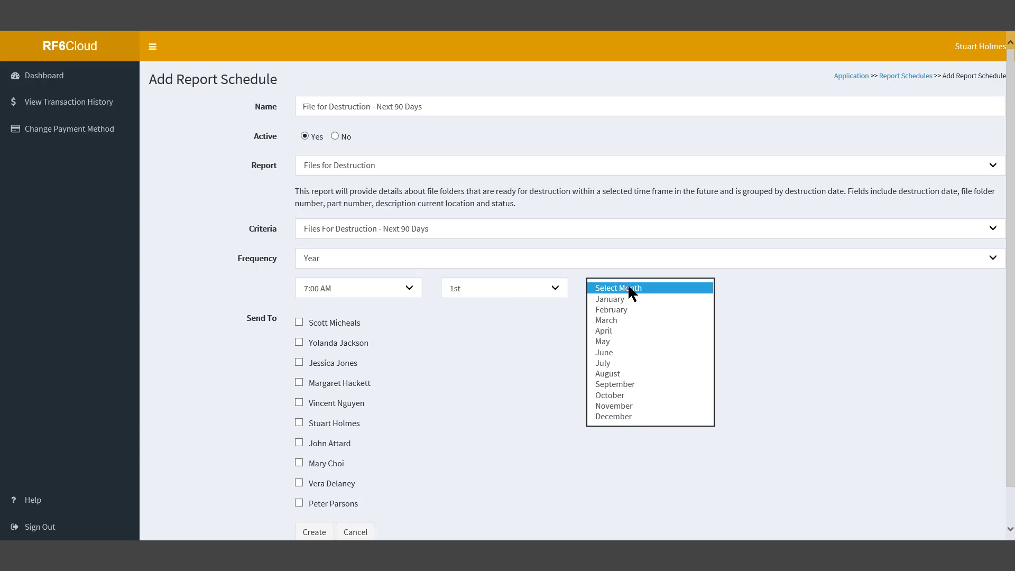
pyautogui.click(613, 296)
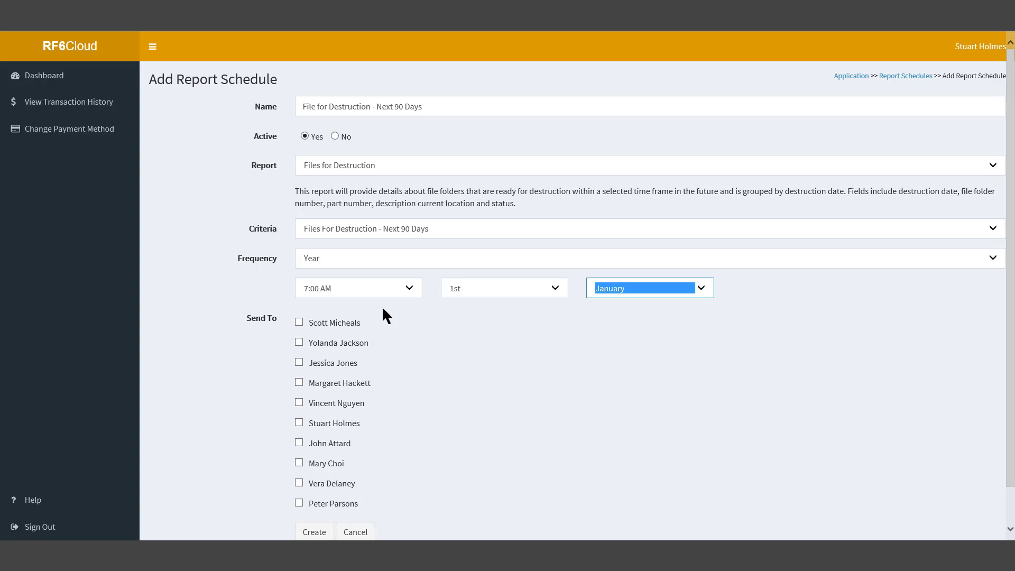
# Step: Select the second and third listed users as recipients and create the report schedule
pyautogui.click(299, 342)
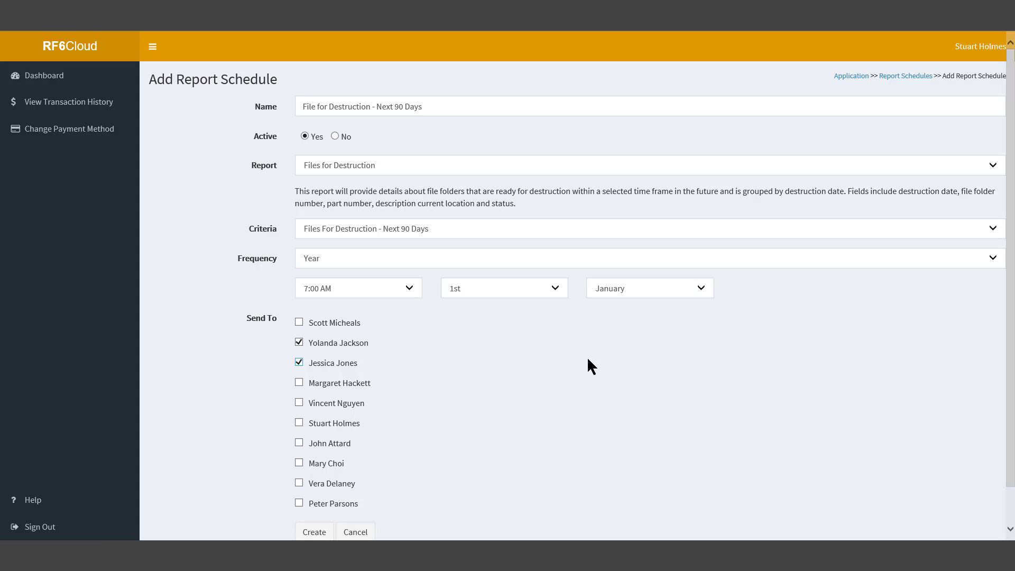
pyautogui.click(320, 530)
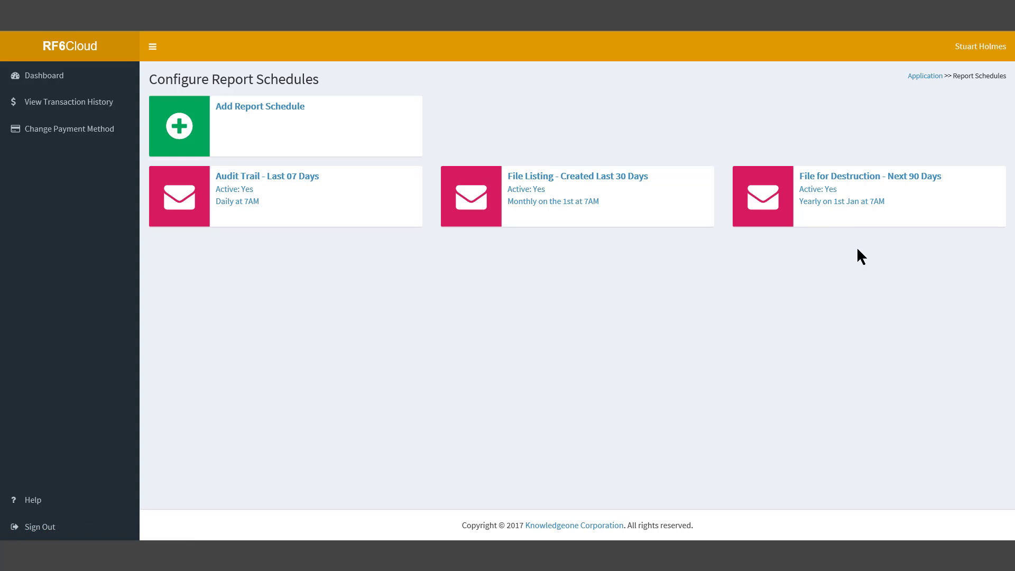
# Step: Modify the File for Destruction - Next 90 Days schedule to run every Month on the 10th, and save it
pyautogui.click(857, 216)
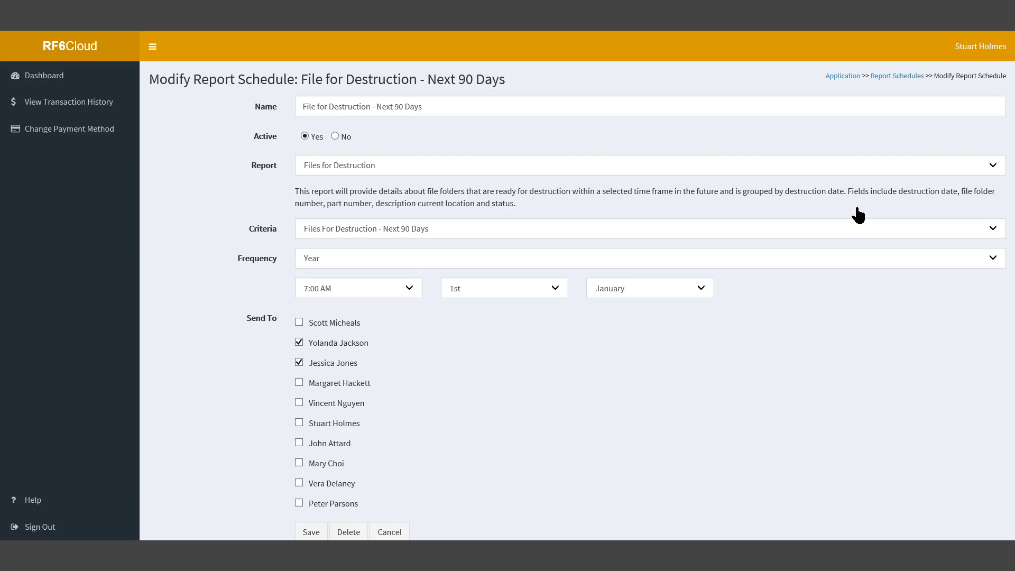
pyautogui.click(343, 264)
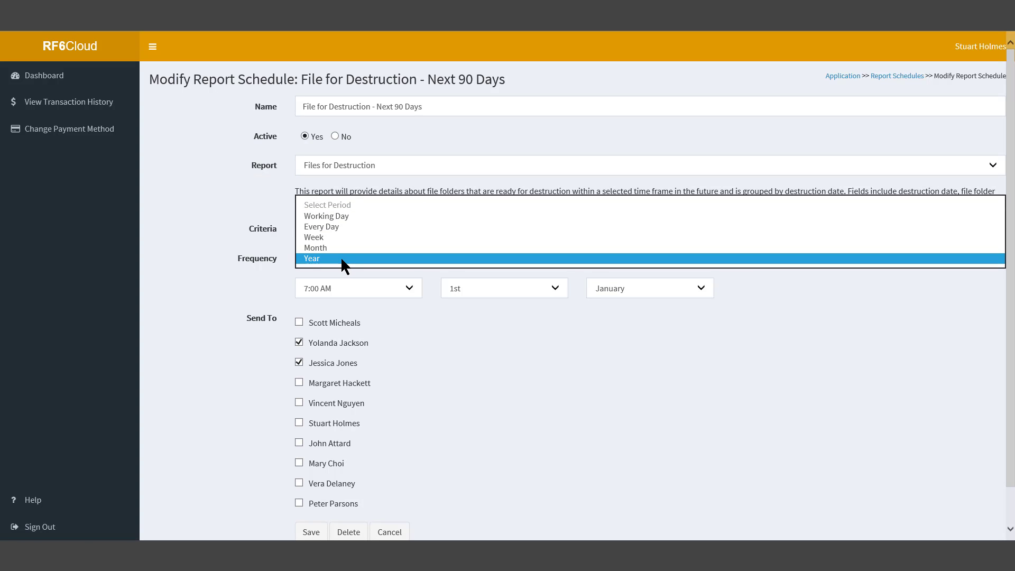
pyautogui.click(341, 245)
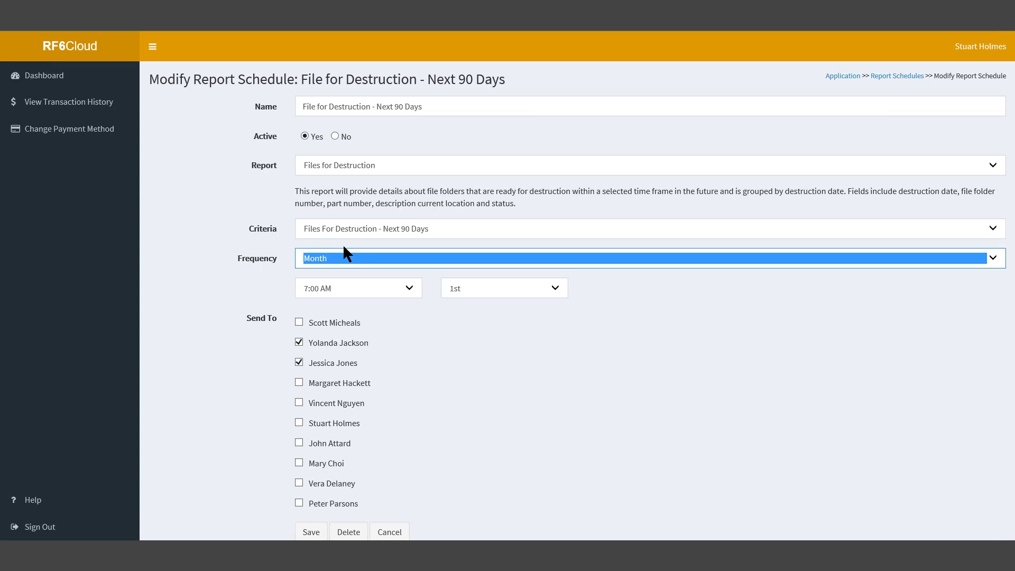
pyautogui.click(681, 332)
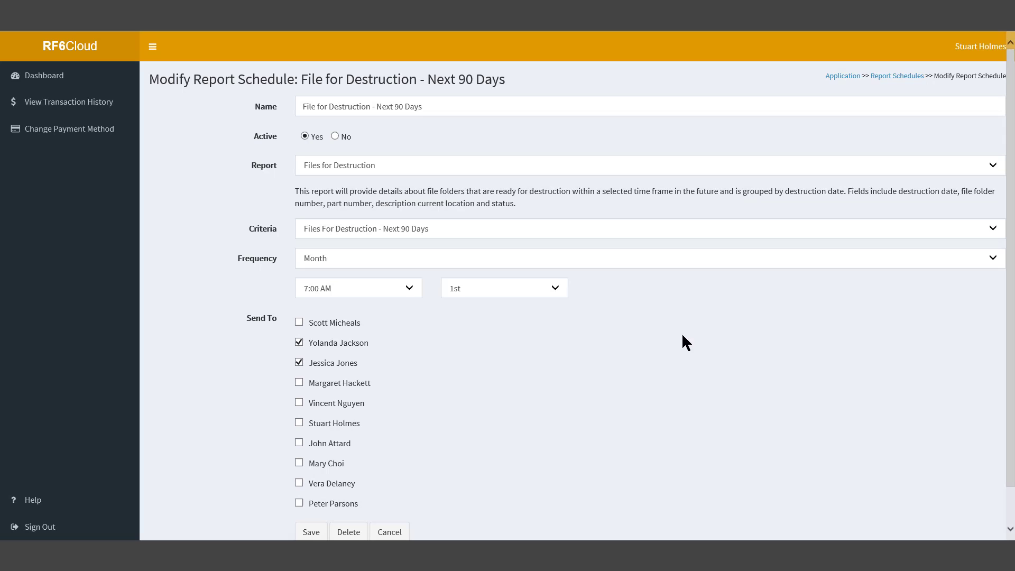
pyautogui.click(552, 290)
pyautogui.click(465, 328)
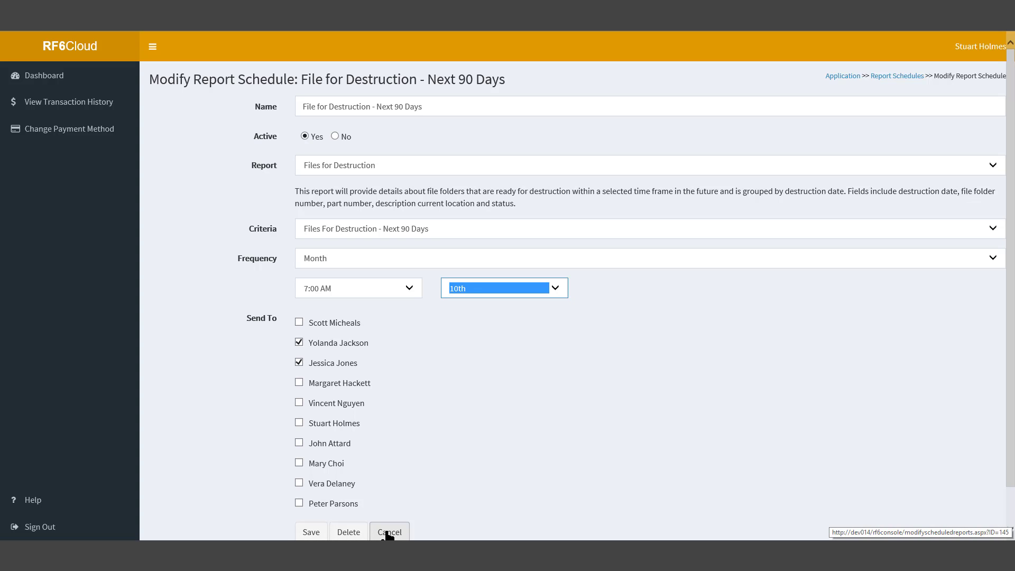
pyautogui.click(315, 533)
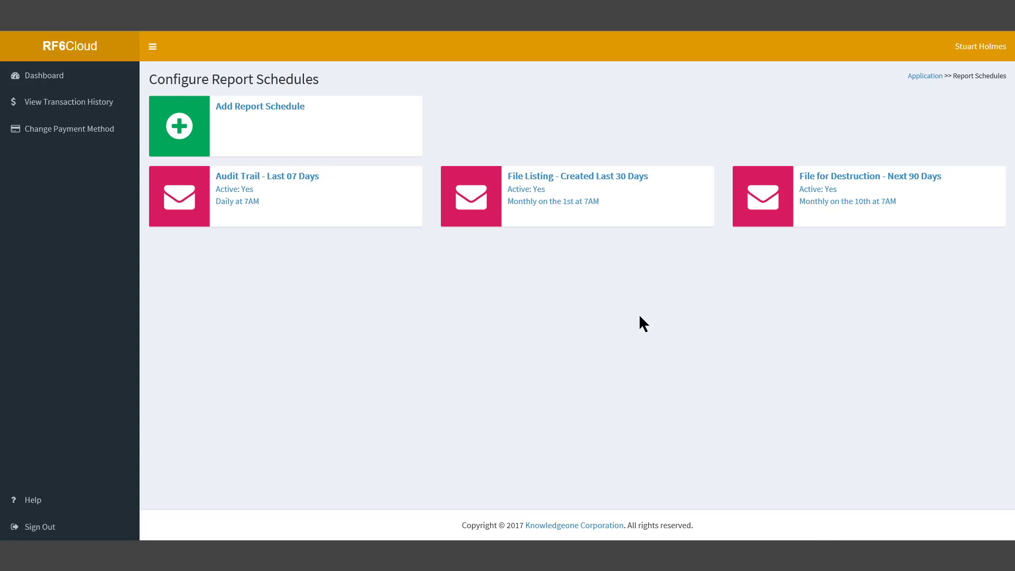
# Step: Mark the File for Destruction - Next 90 Days schedule inactive and delete it, returning to the application's management page
pyautogui.click(860, 214)
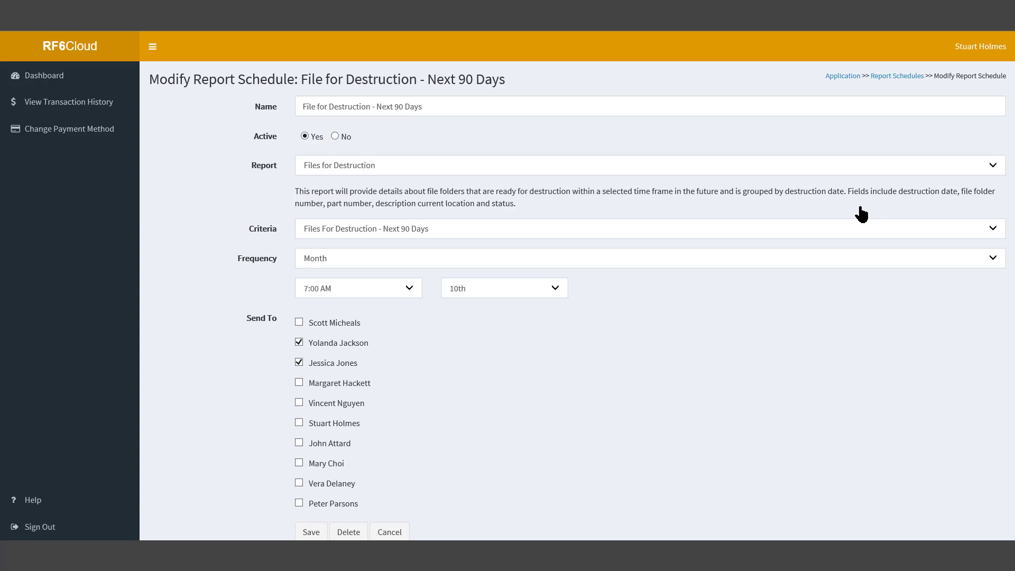
pyautogui.click(350, 533)
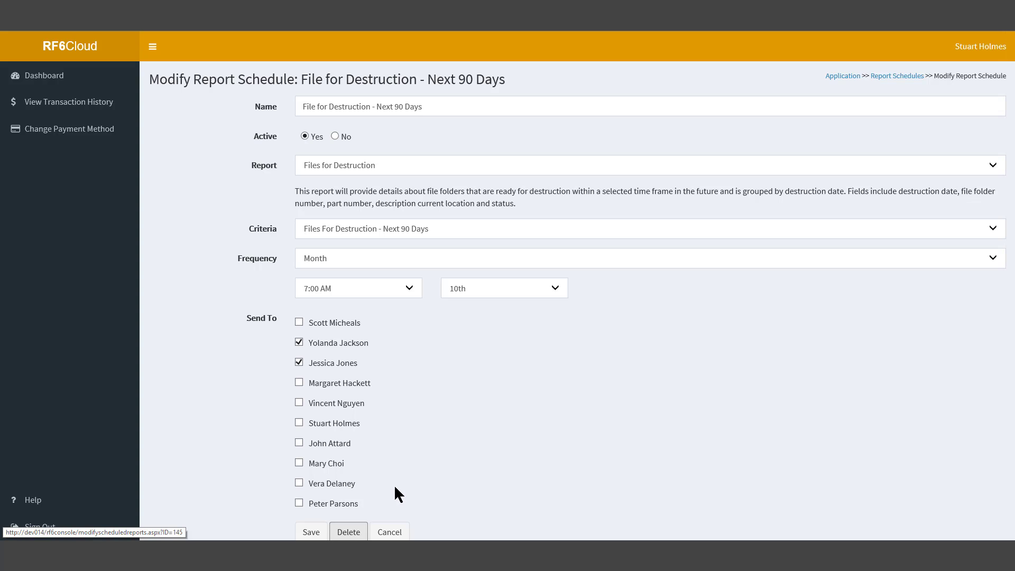
pyautogui.click(335, 136)
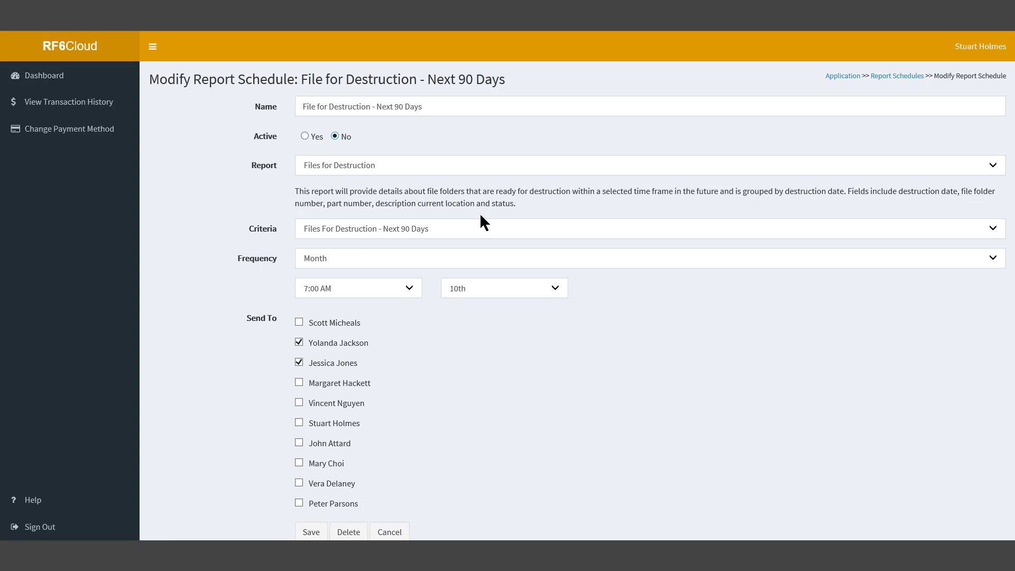
pyautogui.click(344, 529)
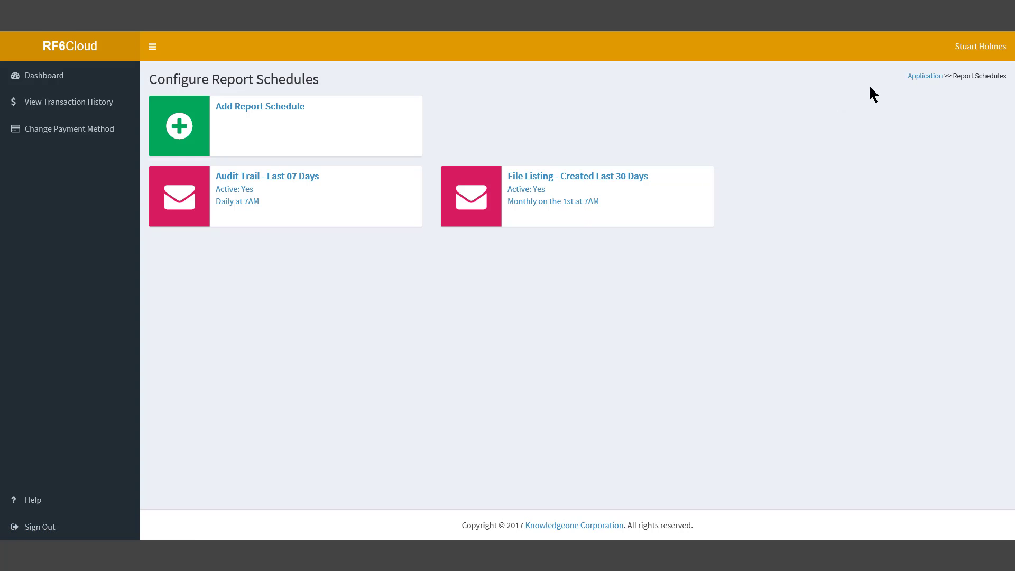
pyautogui.click(912, 78)
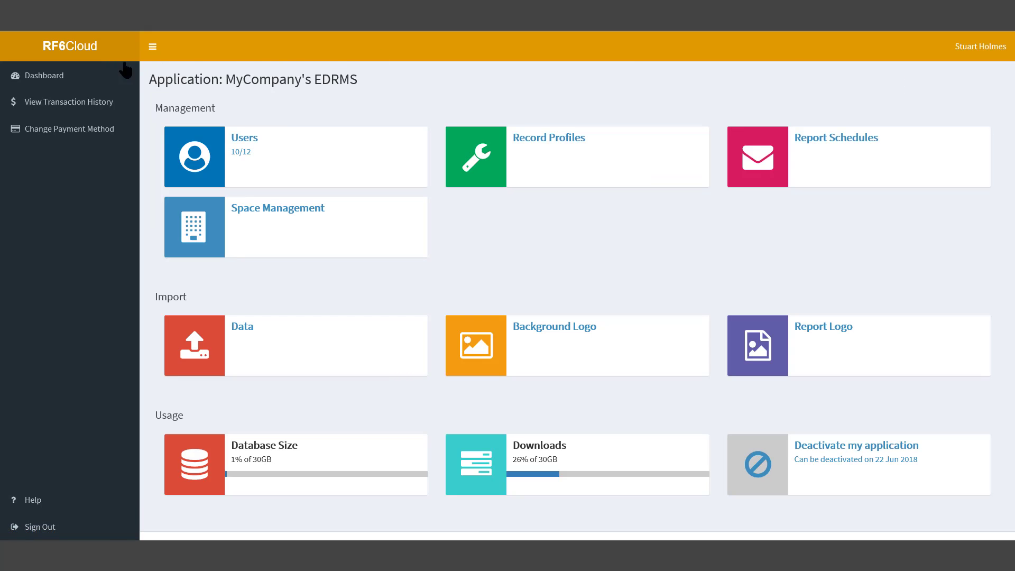